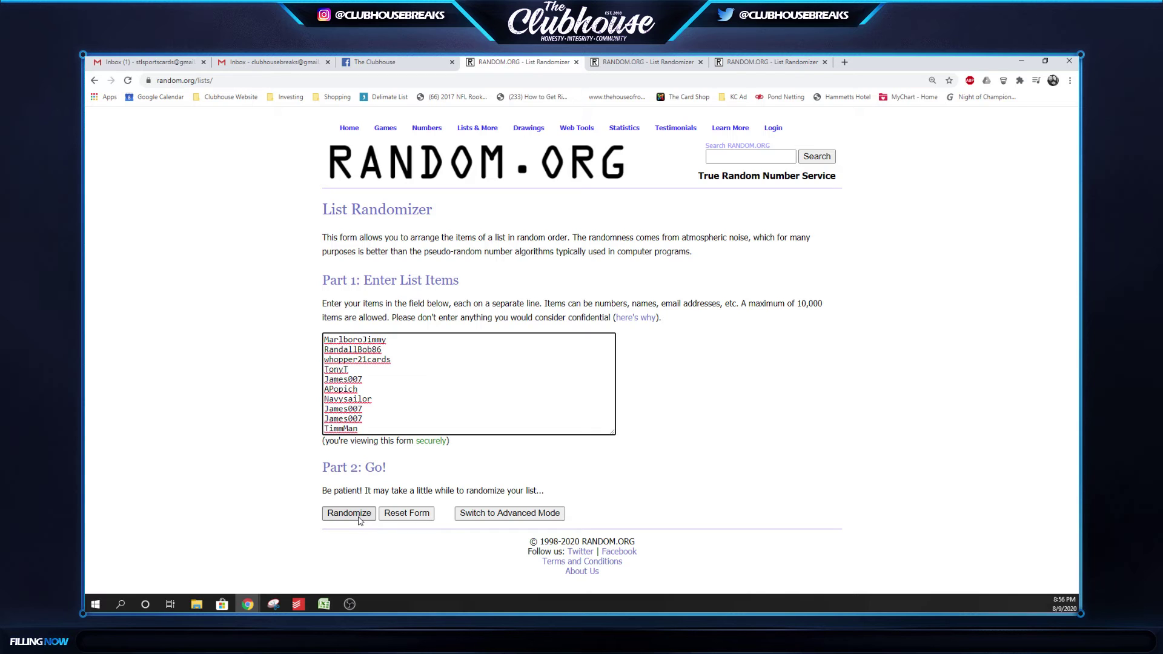
# - Shuffle the names three times on Random.org and paste them into another randomizer form
pyautogui.click(350, 514)
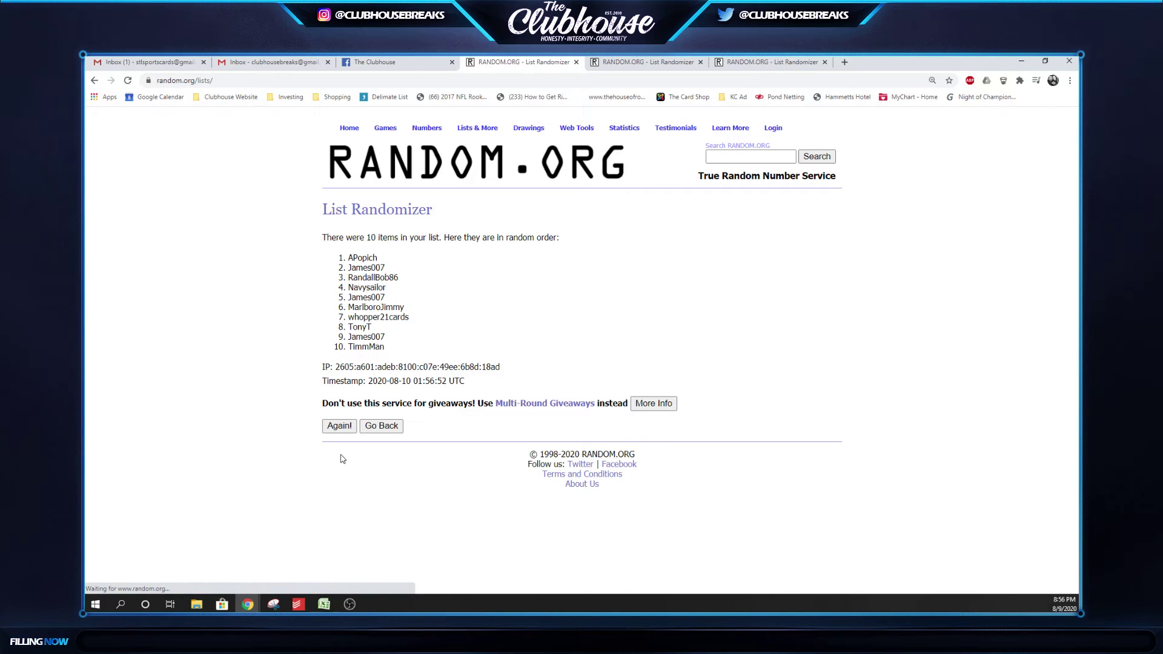
pyautogui.click(340, 430)
pyautogui.click(340, 448)
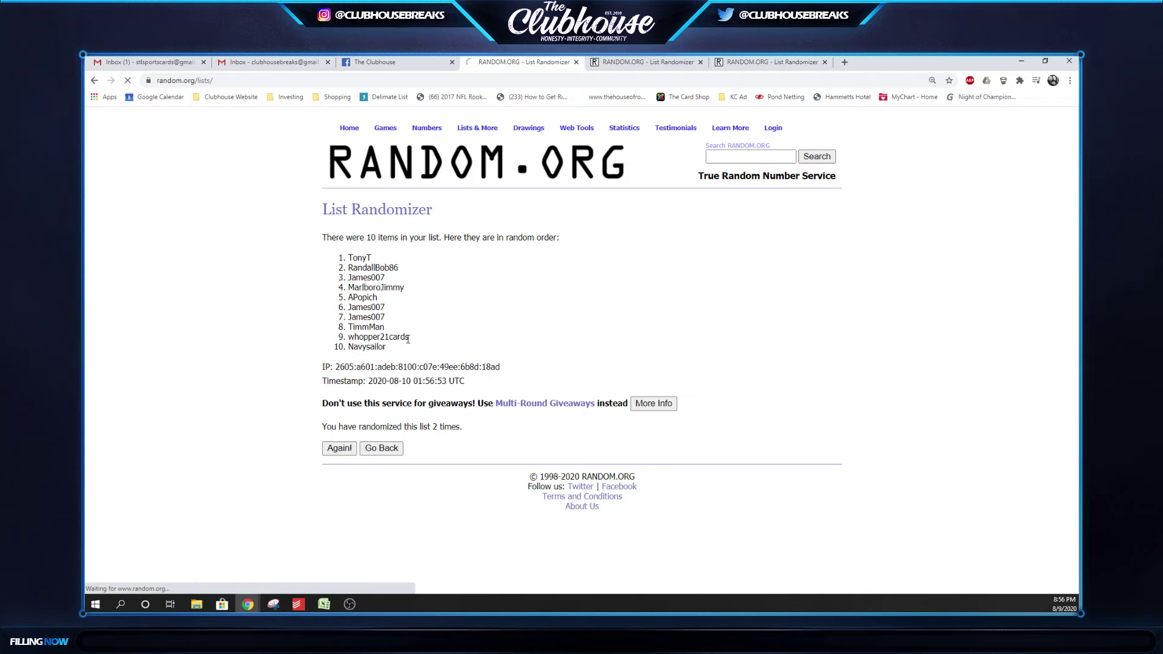
pyautogui.moveTo(385, 350); pyautogui.dragTo(346, 255)
pyautogui.hotkey('ctrl', 'c')
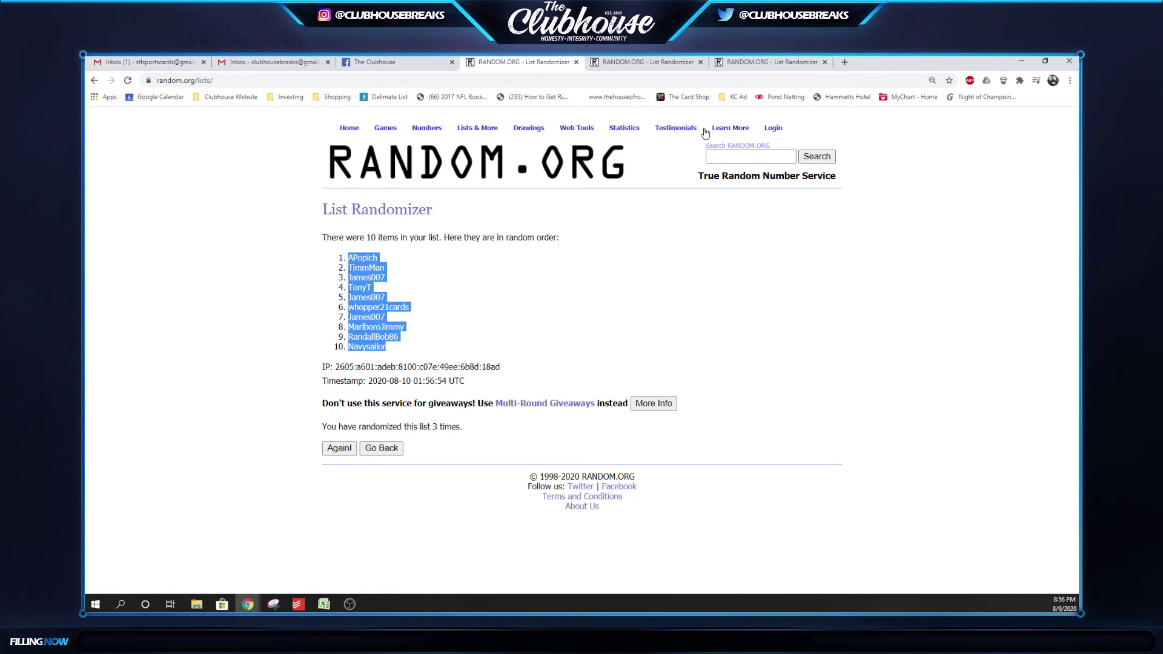
pyautogui.click(759, 63)
pyautogui.click(428, 356)
pyautogui.hotkey('ctrl', 'v')
pyautogui.moveTo(390, 433); pyautogui.dragTo(298, 332)
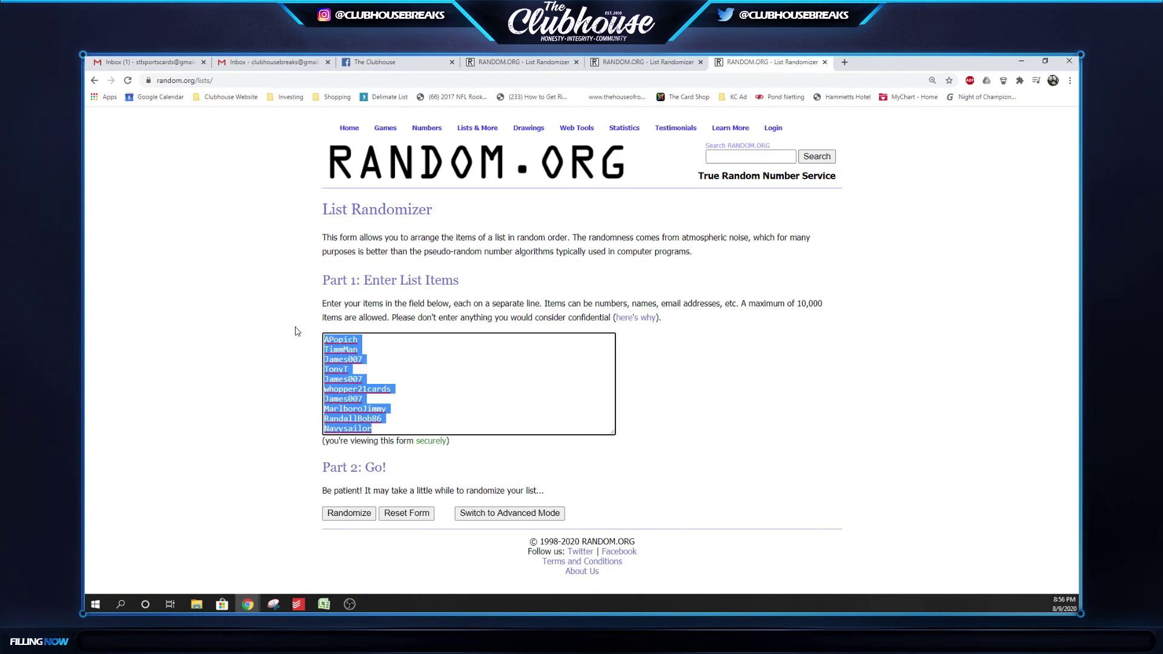
# - Paste the shuffled names into column E of the soccer break workbook, starting at E1
pyautogui.click(324, 604)
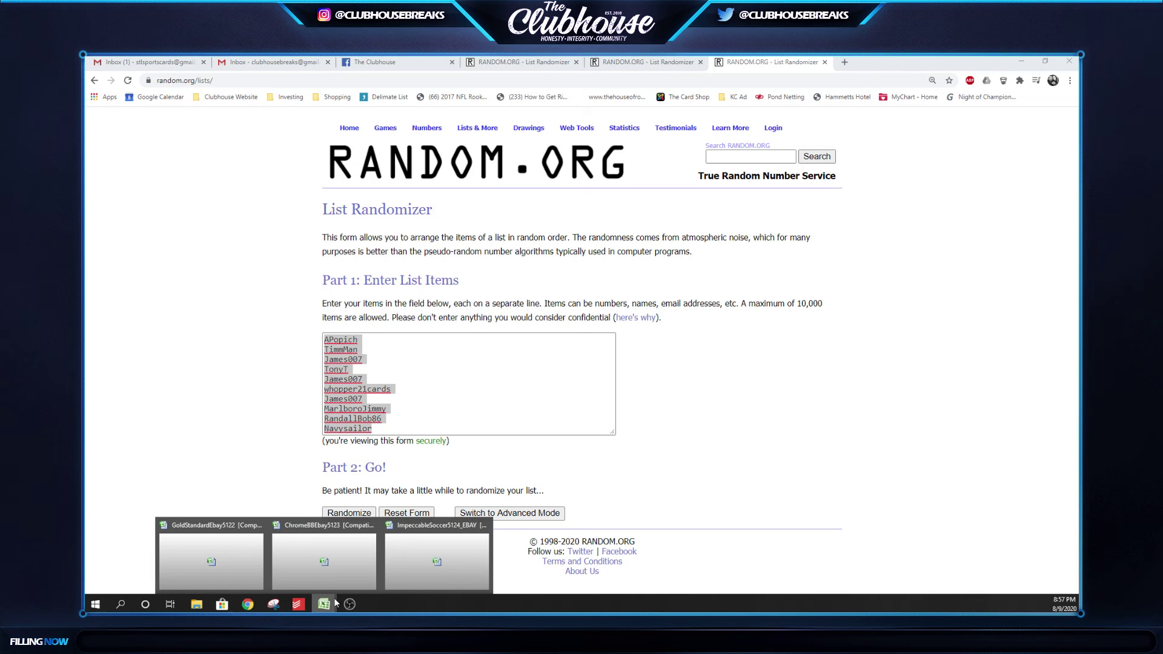
pyautogui.click(406, 579)
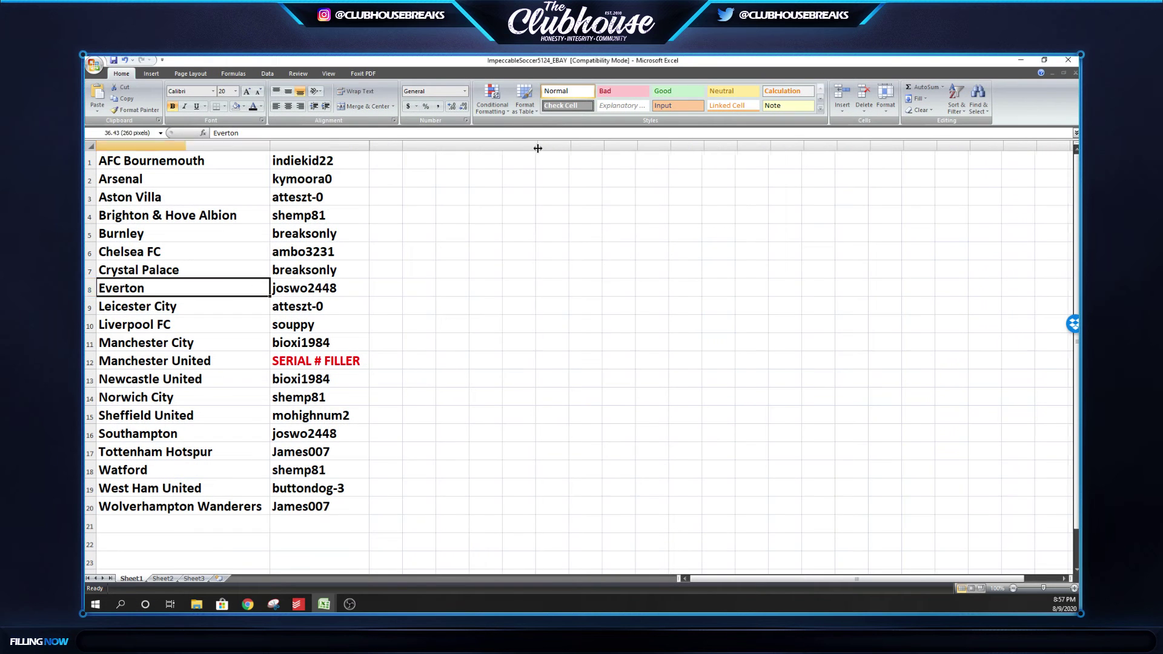
pyautogui.click(475, 163)
pyautogui.hotkey('ctrl', 'v')
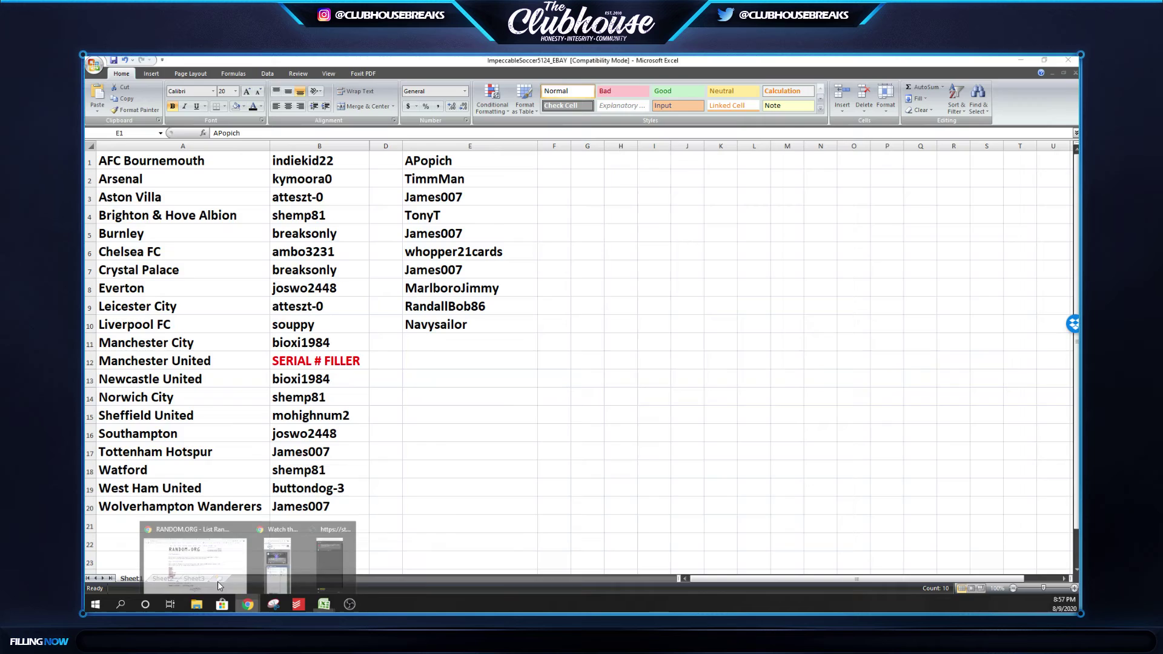
# - Replace the randomizer list with the numbers 0–9 and shuffle them three times
pyautogui.click(218, 580)
pyautogui.hotkey('ctrl', 'v')
pyautogui.click(346, 513)
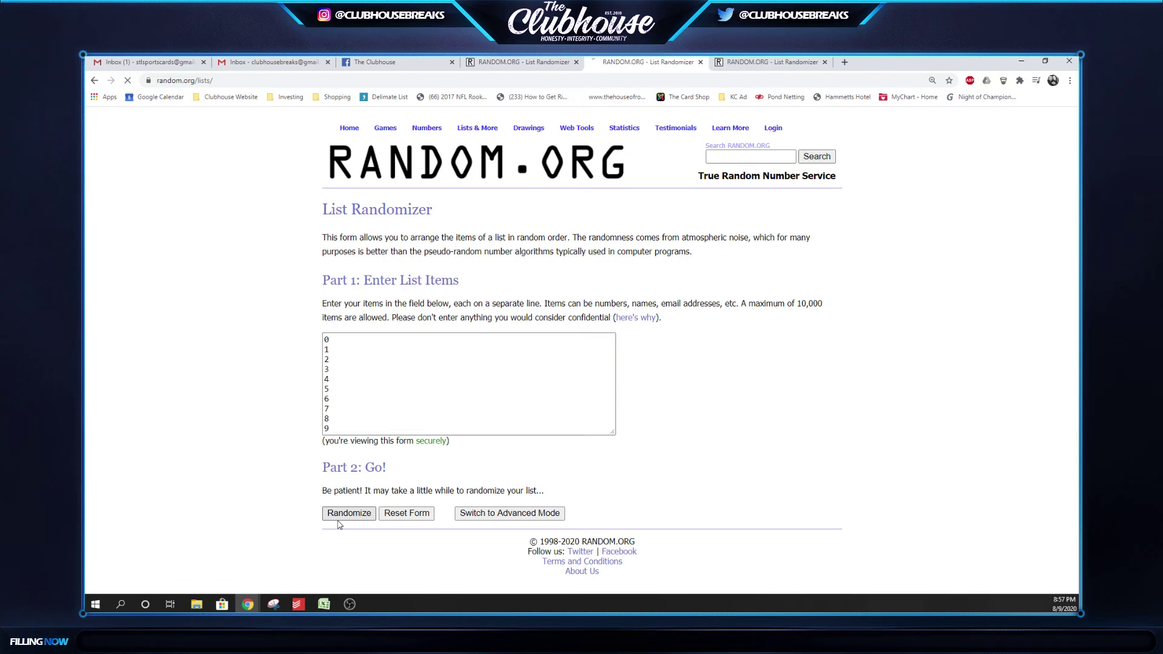
pyautogui.click(338, 427)
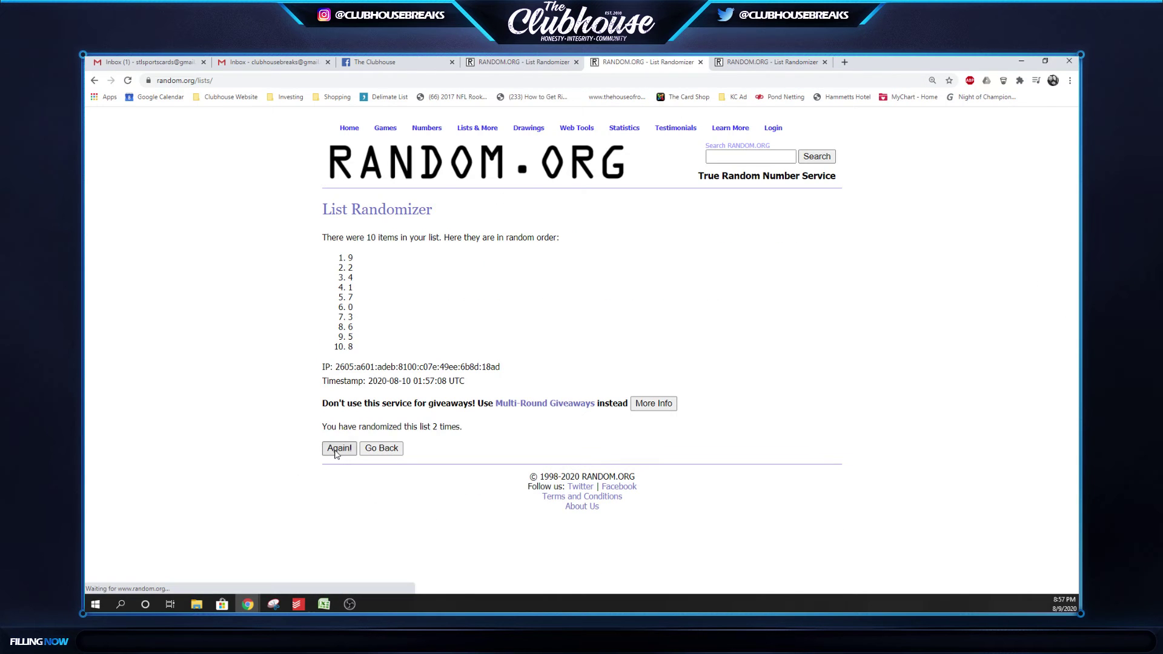
pyautogui.click(338, 449)
# - Copy the shuffled numbers into the next randomizer form and select them
pyautogui.moveTo(356, 350); pyautogui.dragTo(351, 259)
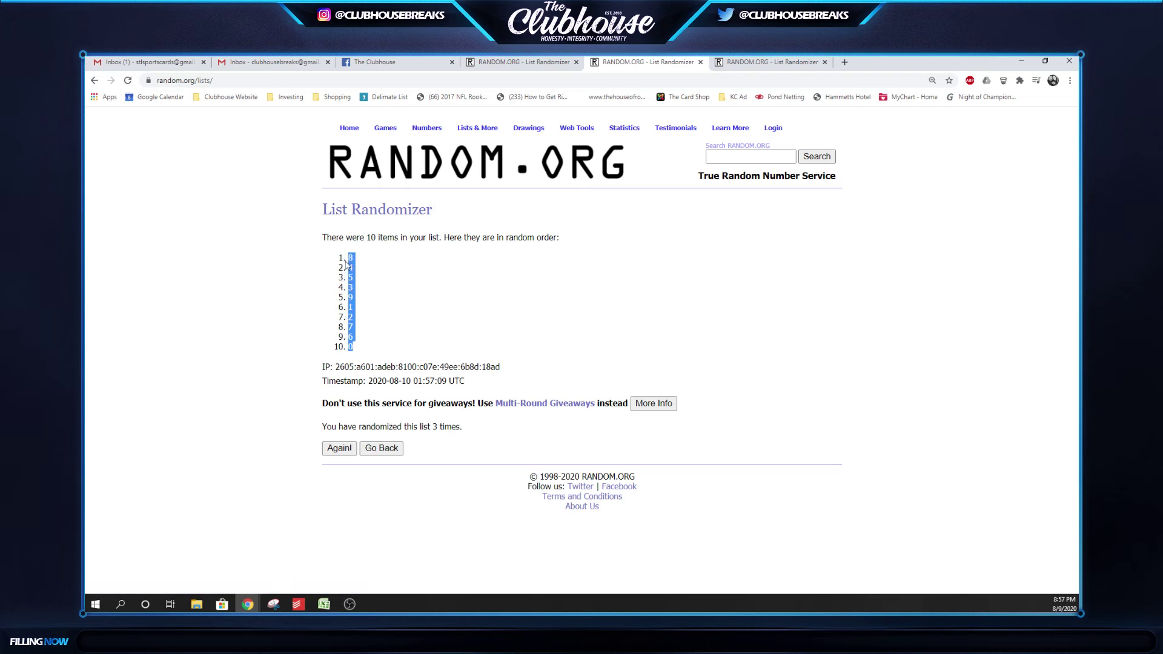
pyautogui.hotkey('ctrl', 'c')
pyautogui.hotkey('ctrl', 'Tab')
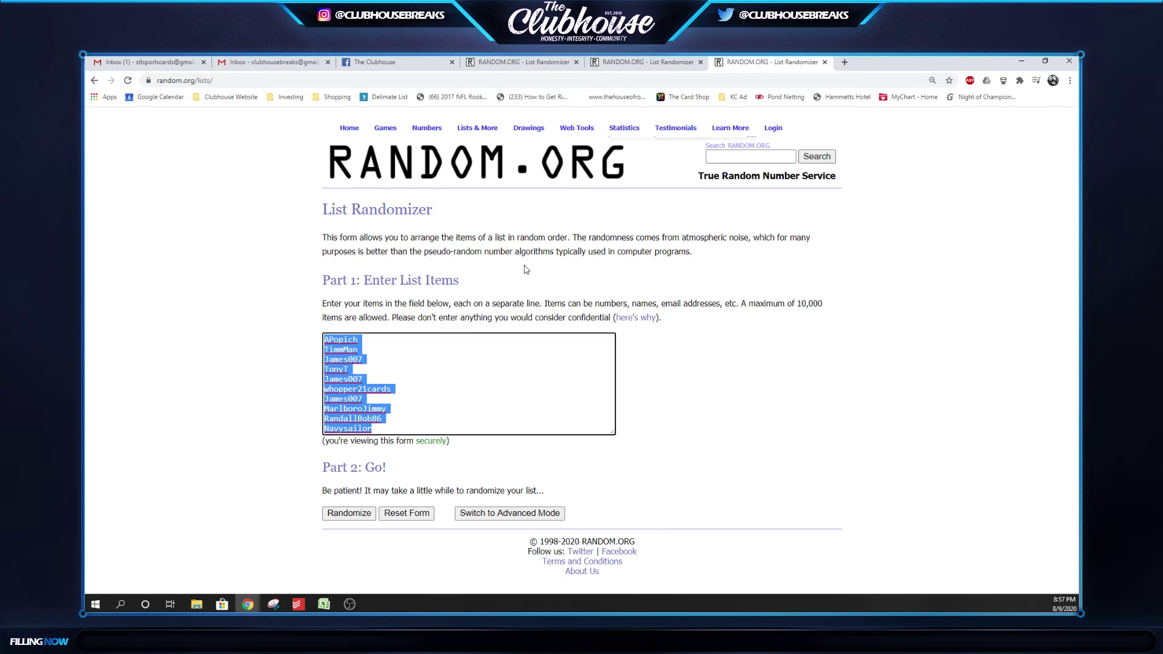
pyautogui.hotkey('ctrl', 'v')
pyautogui.hotkey('ctrl', 'a')
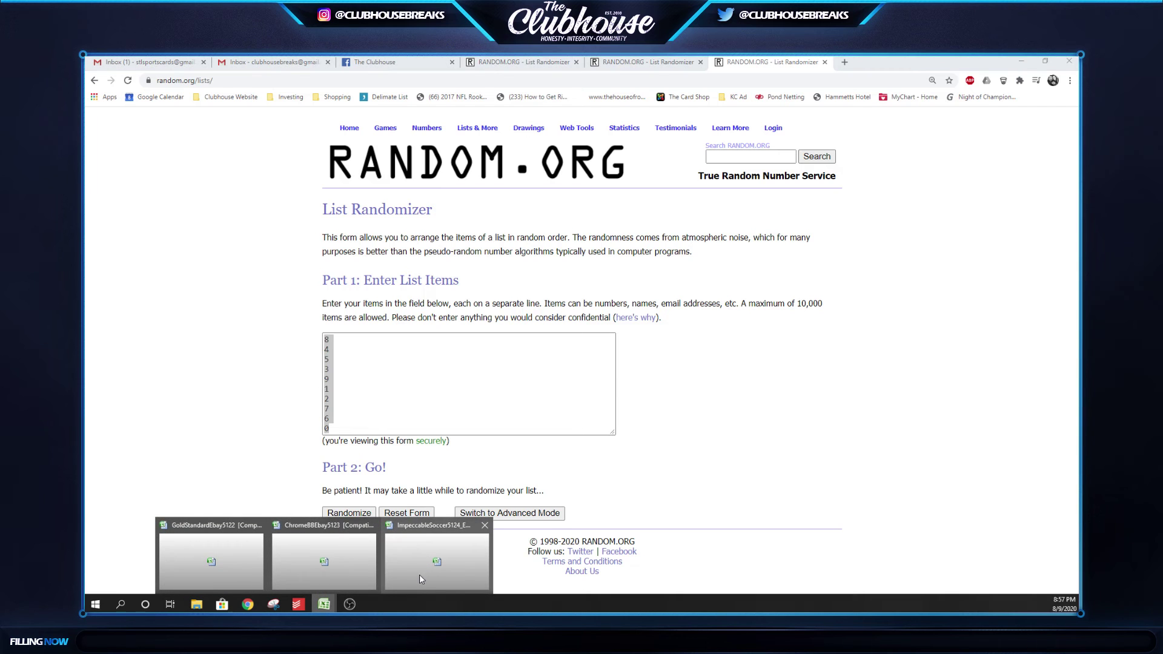
# - Paste the shuffled numbers into F1, autofit columns E and F, and fill D1:D20 dark grey
pyautogui.click(420, 575)
pyautogui.scroll(-1, 579, 189)
pyautogui.scroll(1, 580, 188)
pyautogui.click(555, 161)
pyautogui.hotkey('ctrl', 'v')
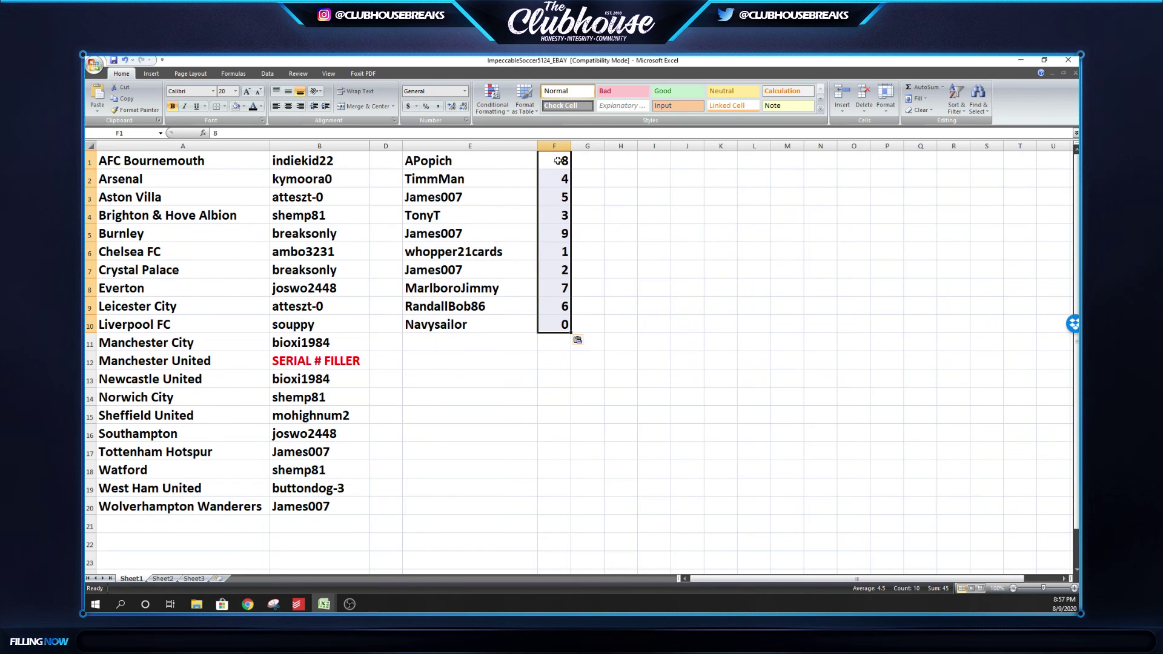
pyautogui.doubleClick(571, 146)
pyautogui.doubleClick(538, 146)
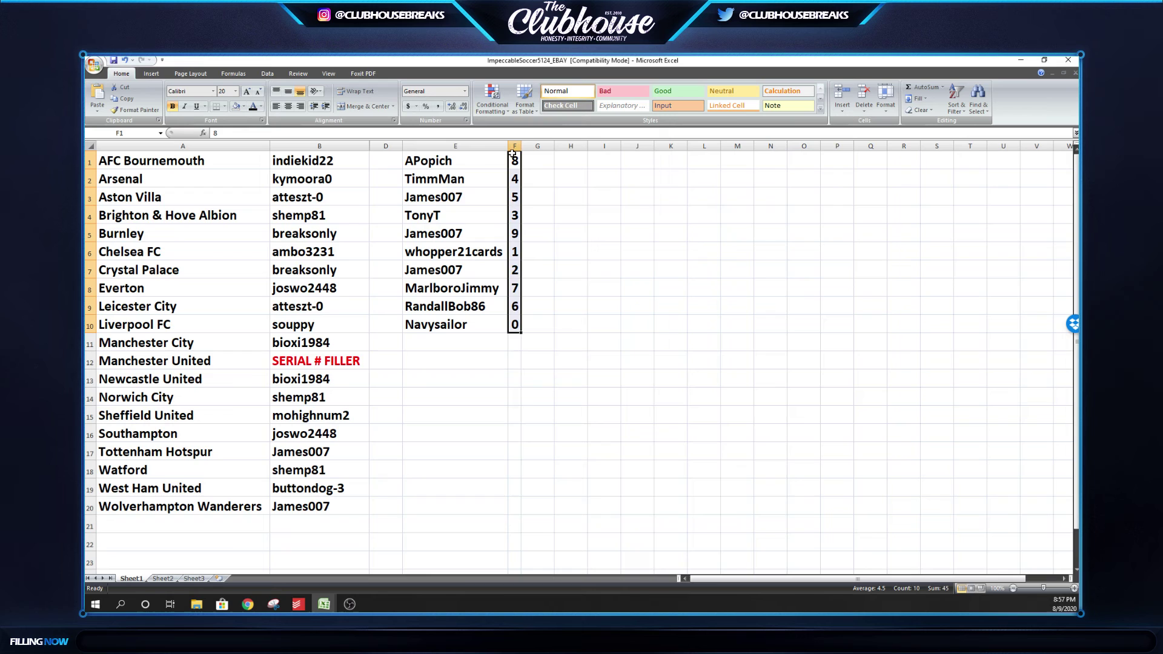
pyautogui.moveTo(393, 157); pyautogui.dragTo(376, 510)
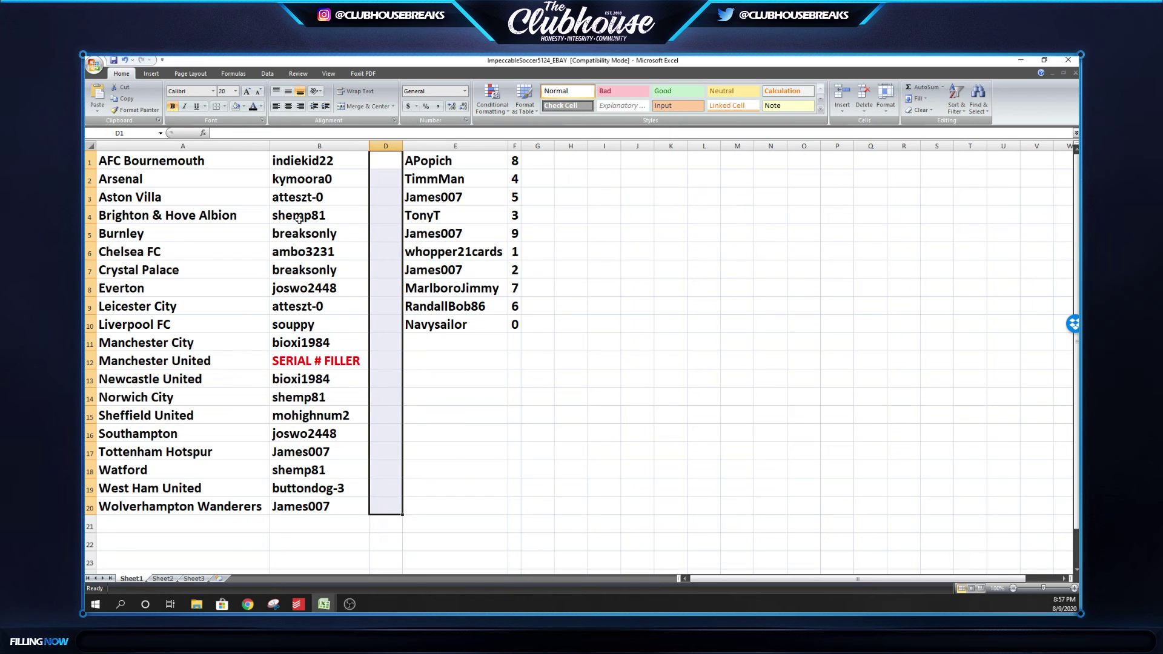
pyautogui.click(245, 106)
pyautogui.click(243, 149)
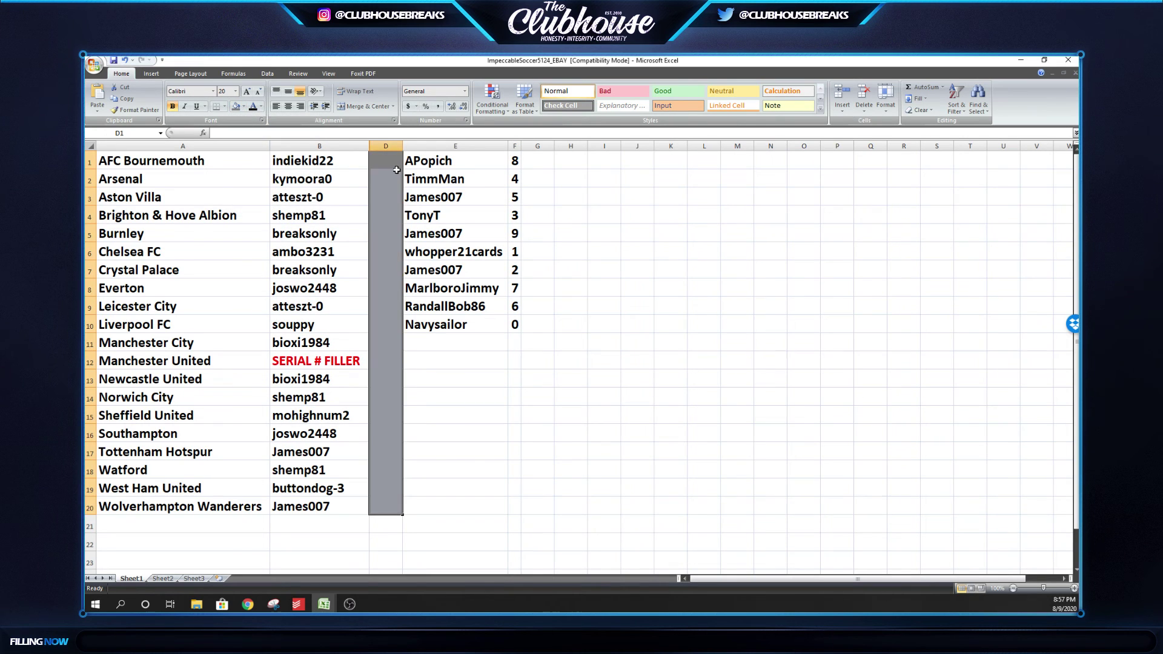
# - Check each of the ten shuffled names and the last name's number
pyautogui.click(471, 162)
pyautogui.click(467, 177)
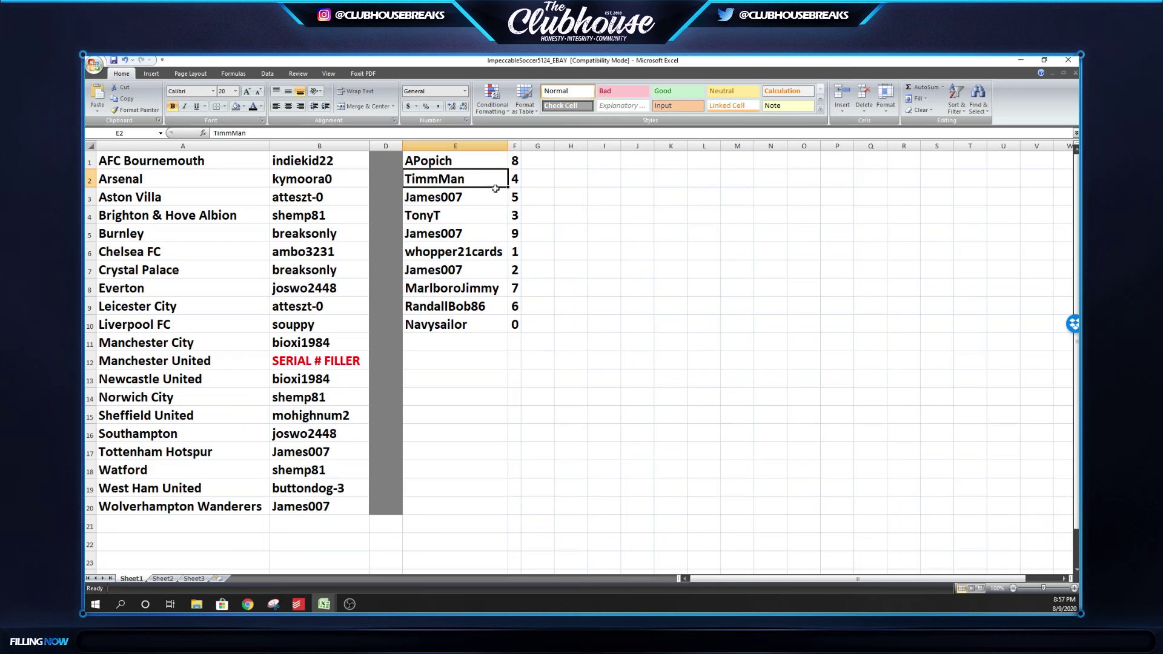
pyautogui.click(480, 197)
pyautogui.click(485, 219)
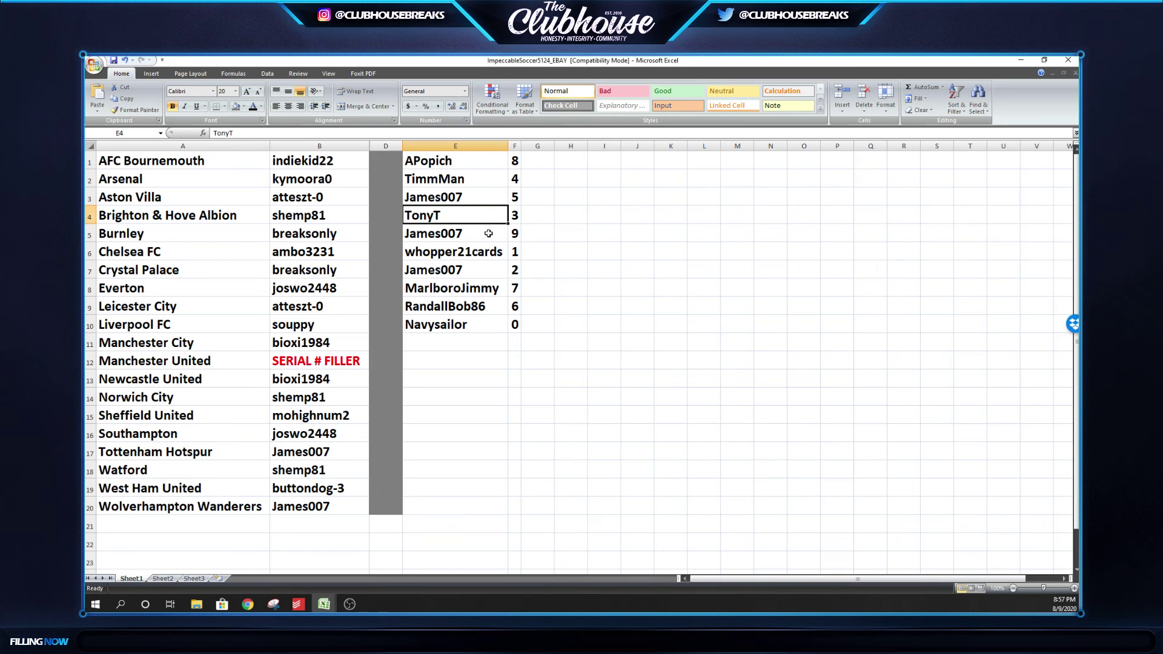
pyautogui.click(489, 234)
pyautogui.click(484, 256)
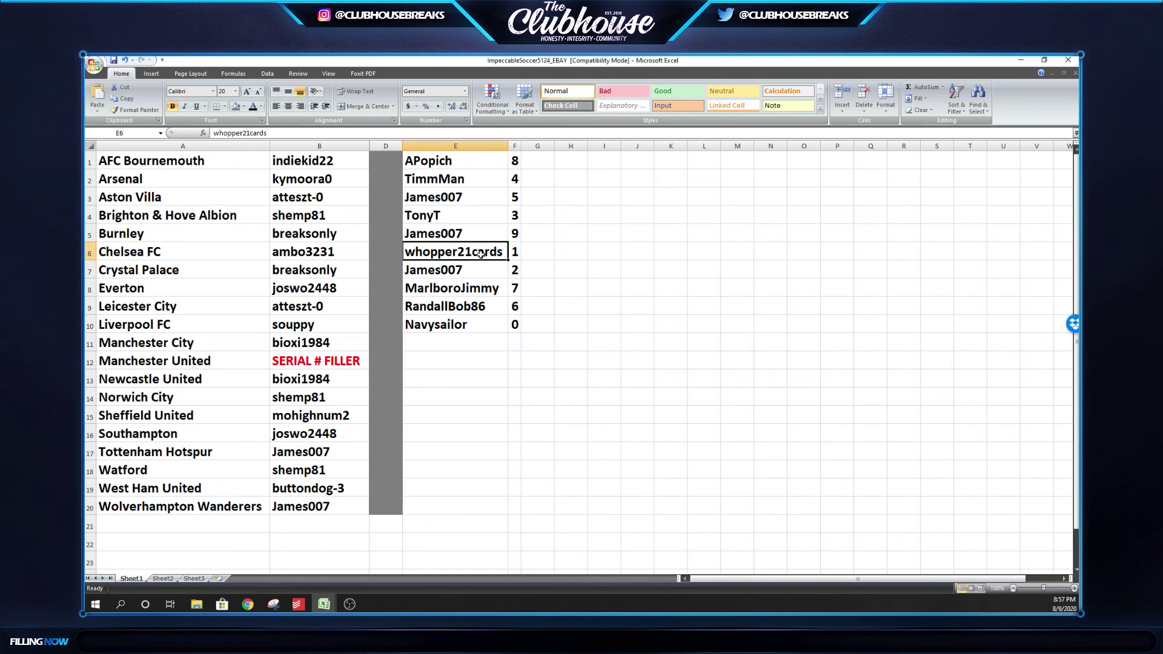
pyautogui.click(471, 267)
pyautogui.click(460, 289)
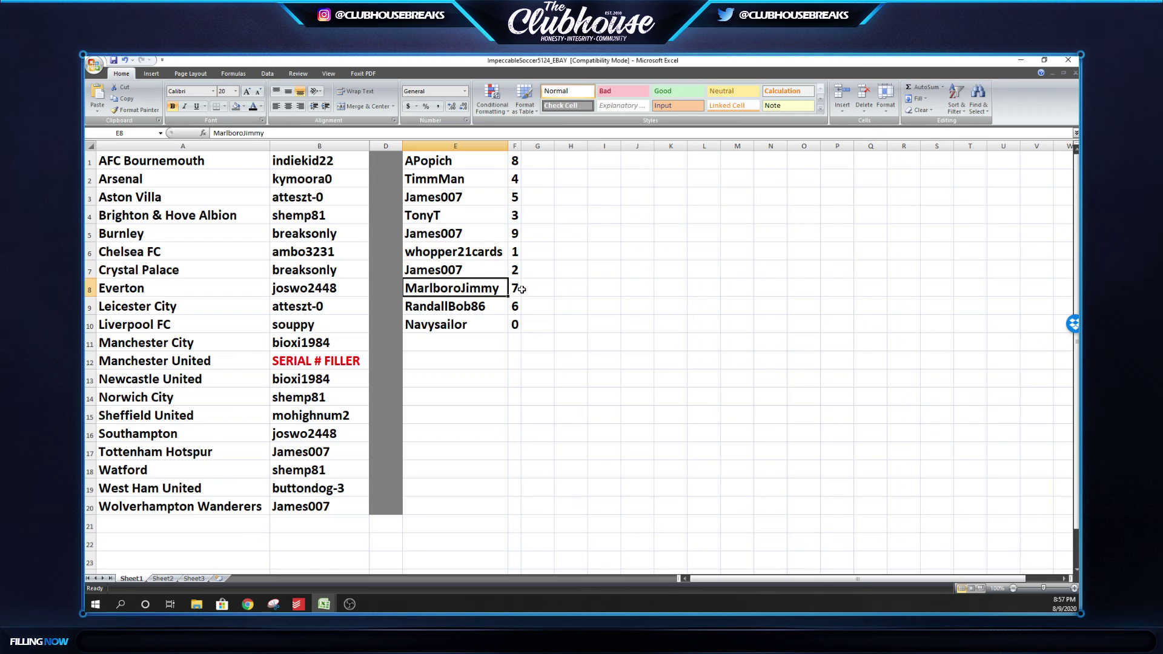
pyautogui.click(458, 324)
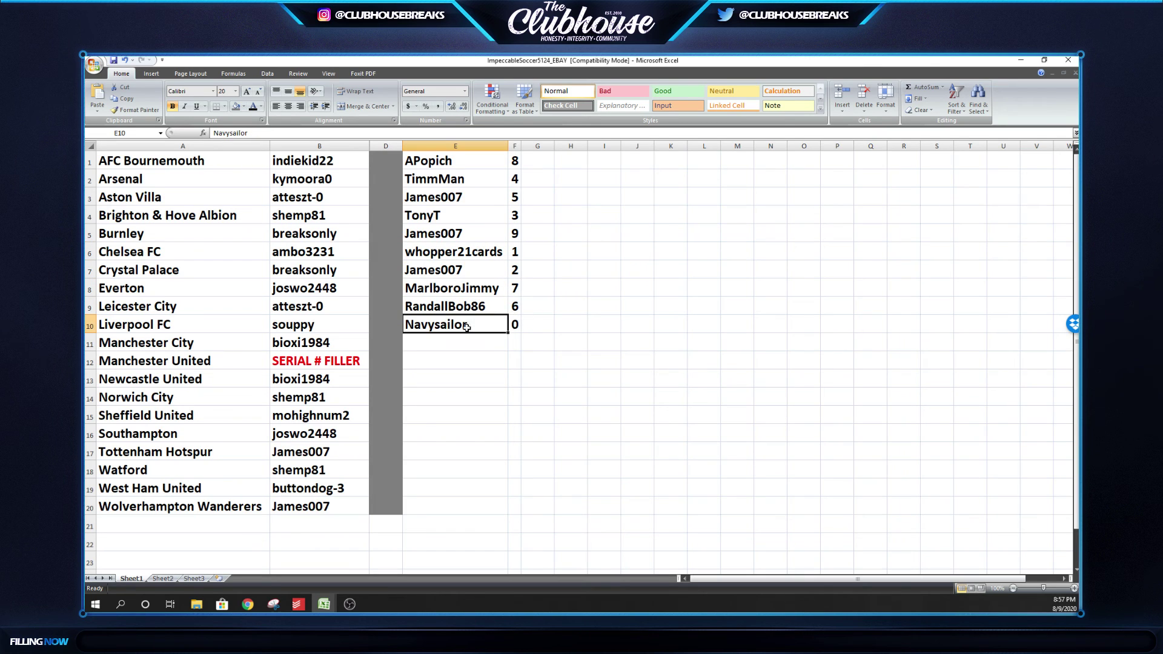
pyautogui.click(515, 329)
# - Paste the E1:F10 name–number pairs beside the teams in the ChromeBBEbay5123 workbook
pyautogui.moveTo(443, 161)
pyautogui.mouseDown()
pyautogui.moveTo(505, 325)
pyautogui.moveTo(515, 326)
pyautogui.mouseUp()
pyautogui.hotkey('ctrl', 'c')
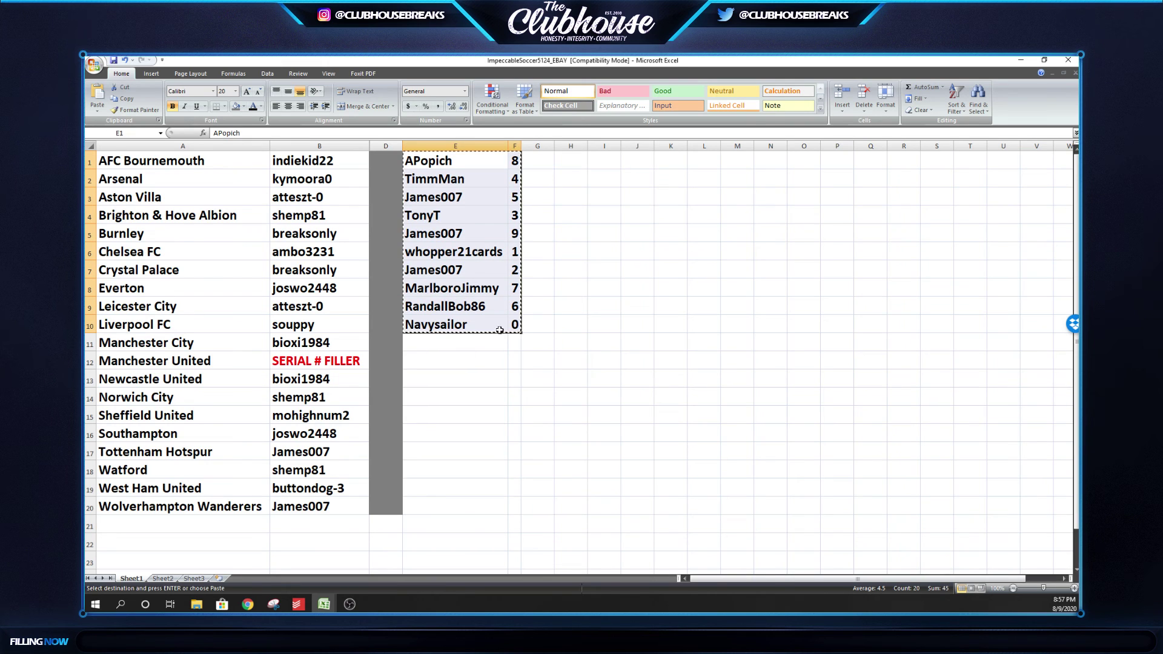
pyautogui.click(325, 603)
pyautogui.click(292, 578)
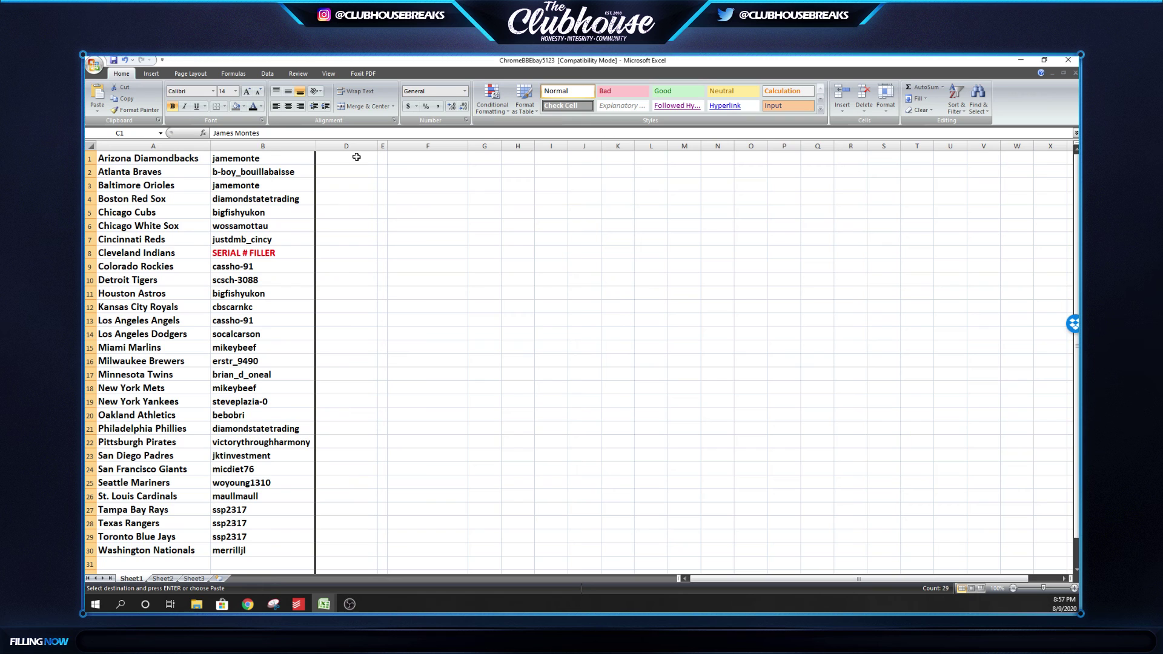
pyautogui.click(403, 159)
pyautogui.hotkey('ctrl', 'v')
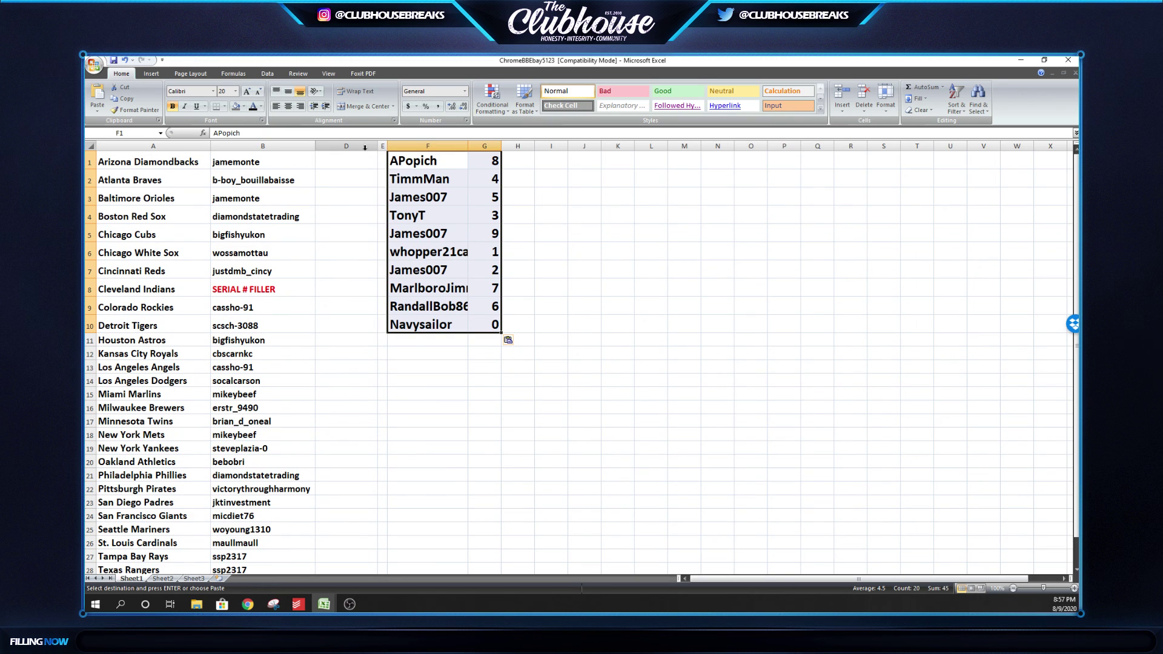
# - Delete the empty column D and fill the new gap column grey
pyautogui.rightClick(365, 148)
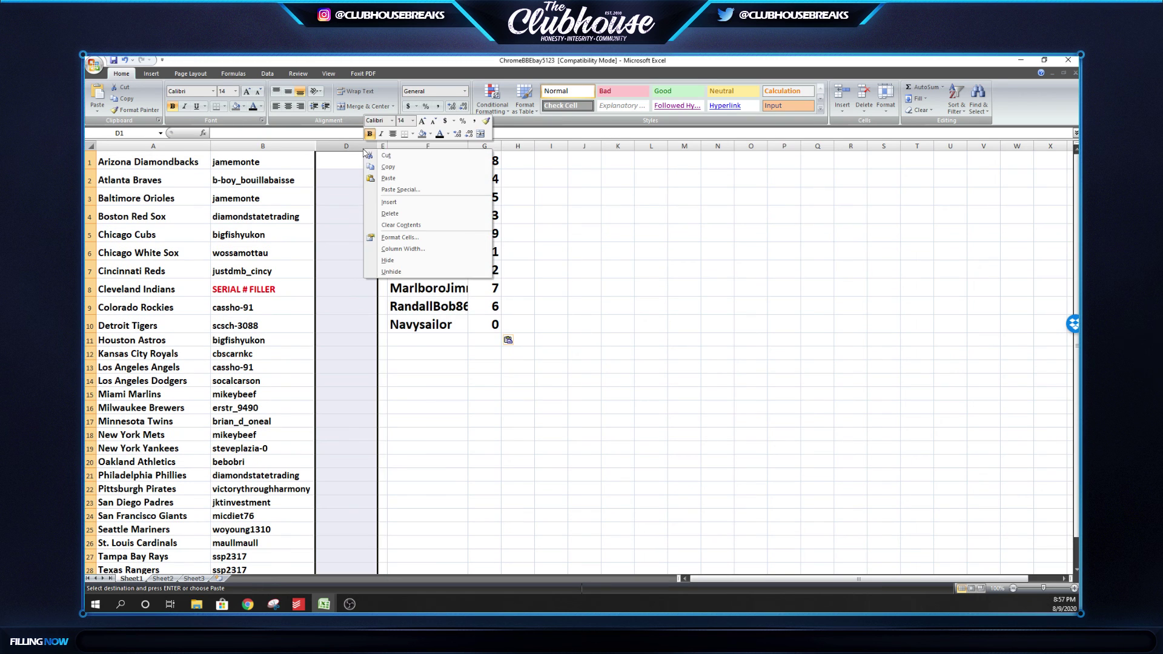
pyautogui.click(389, 213)
pyautogui.moveTo(323, 161); pyautogui.dragTo(320, 560)
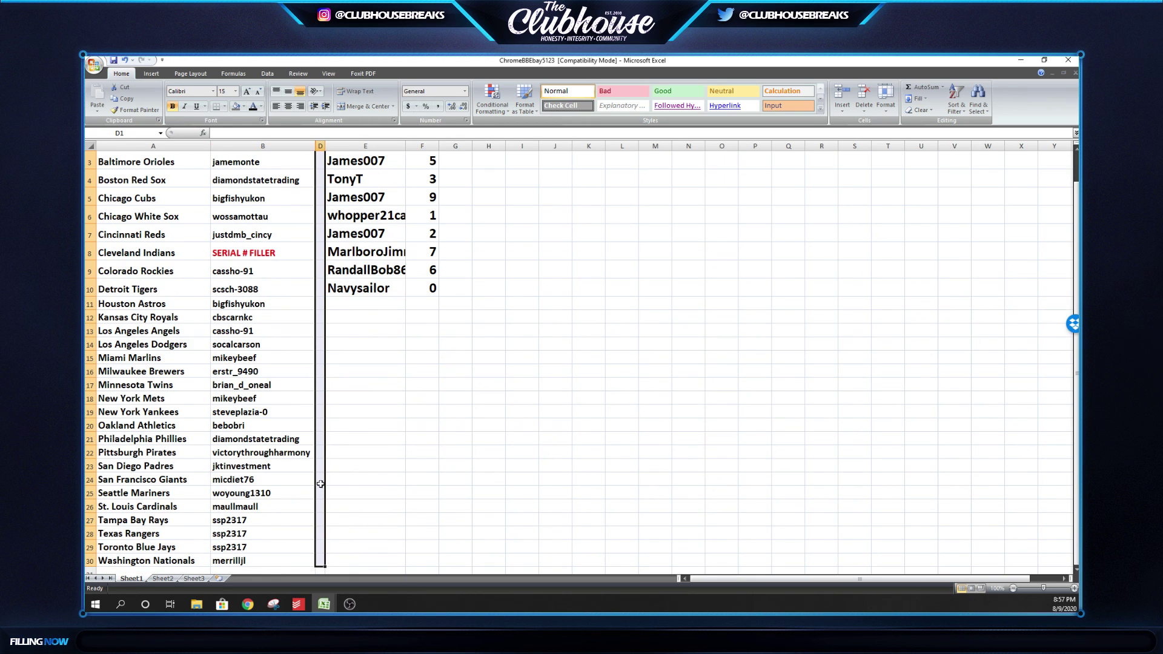
pyautogui.scroll(1, 320, 484)
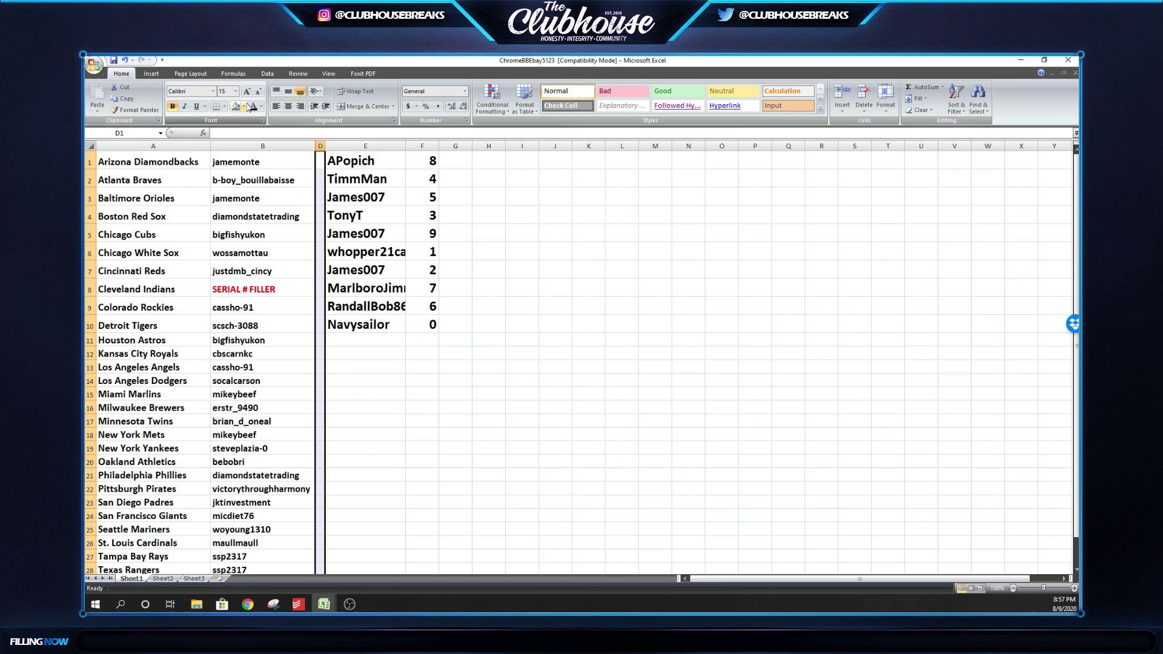
pyautogui.click(251, 107)
pyautogui.click(247, 162)
pyautogui.click(363, 161)
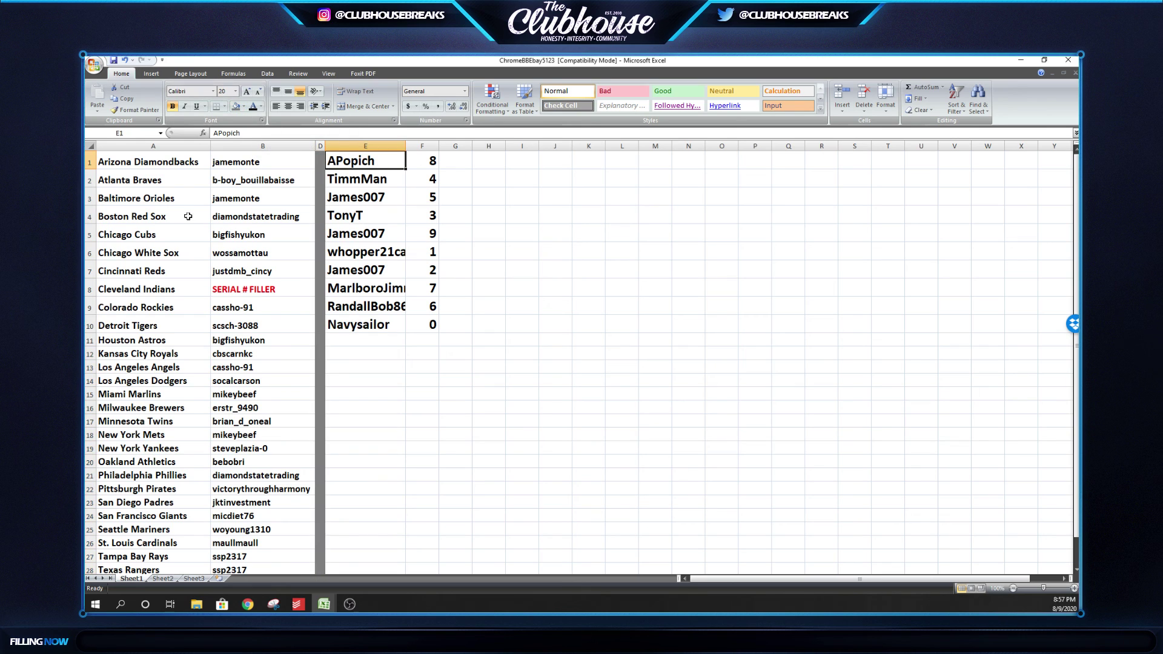